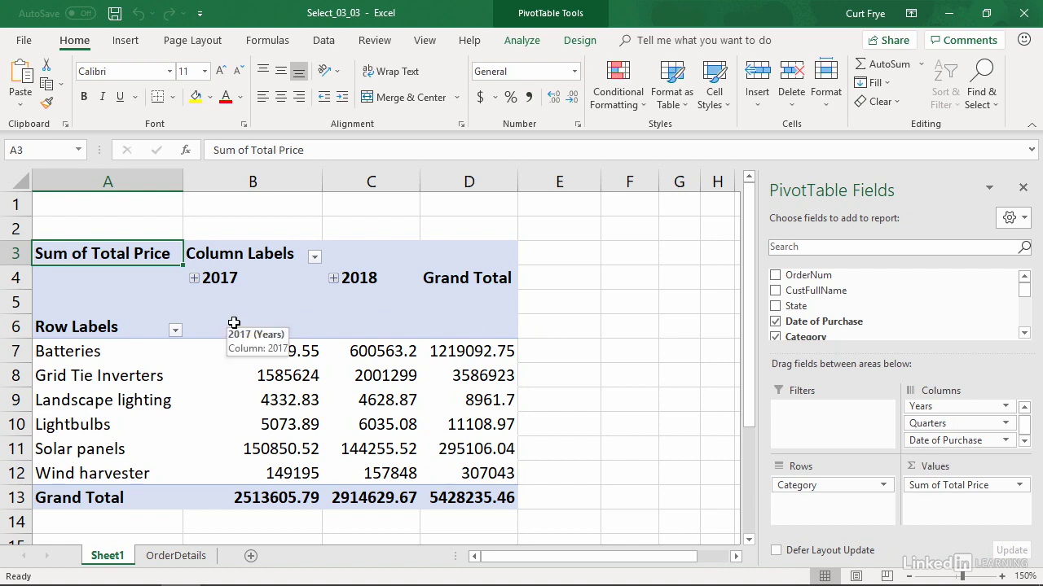
# Review the category values offered in the Row Labels filter and close it without applying a change
pyautogui.click(174, 330)
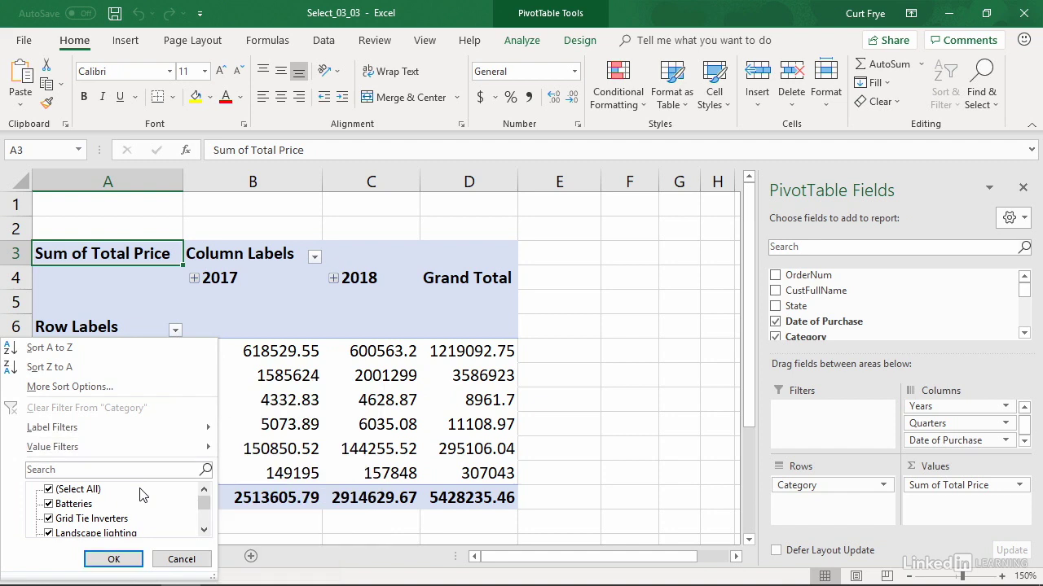
pyautogui.click(204, 530)
pyautogui.click(204, 530)
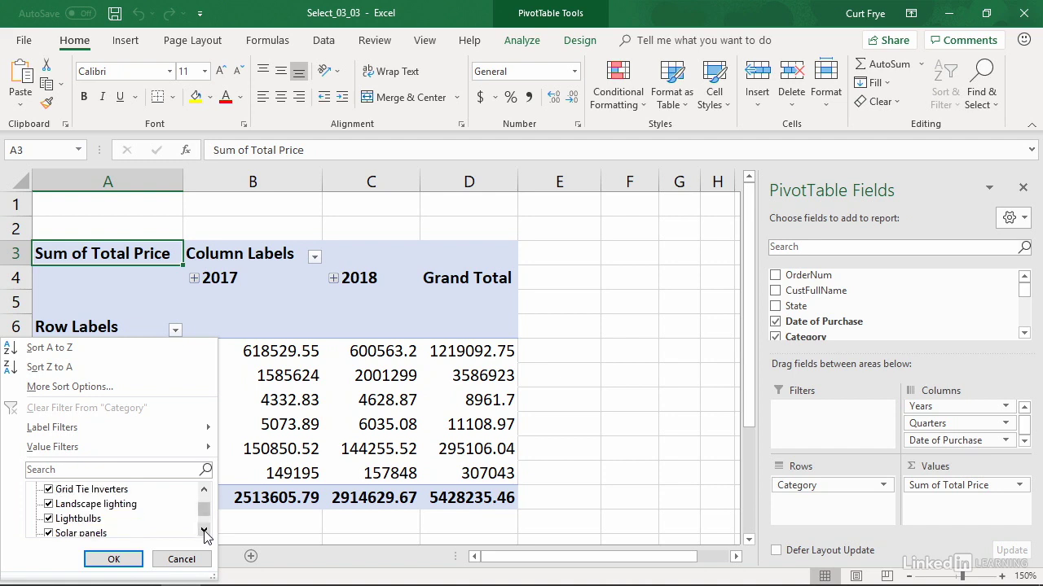
pyautogui.click(203, 530)
pyautogui.click(203, 530)
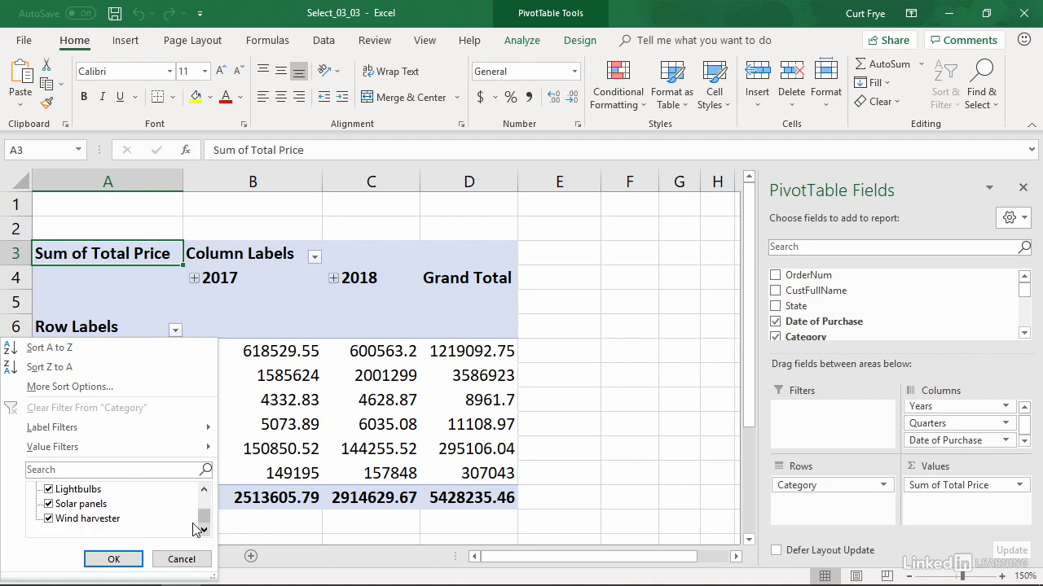
pyautogui.click(183, 560)
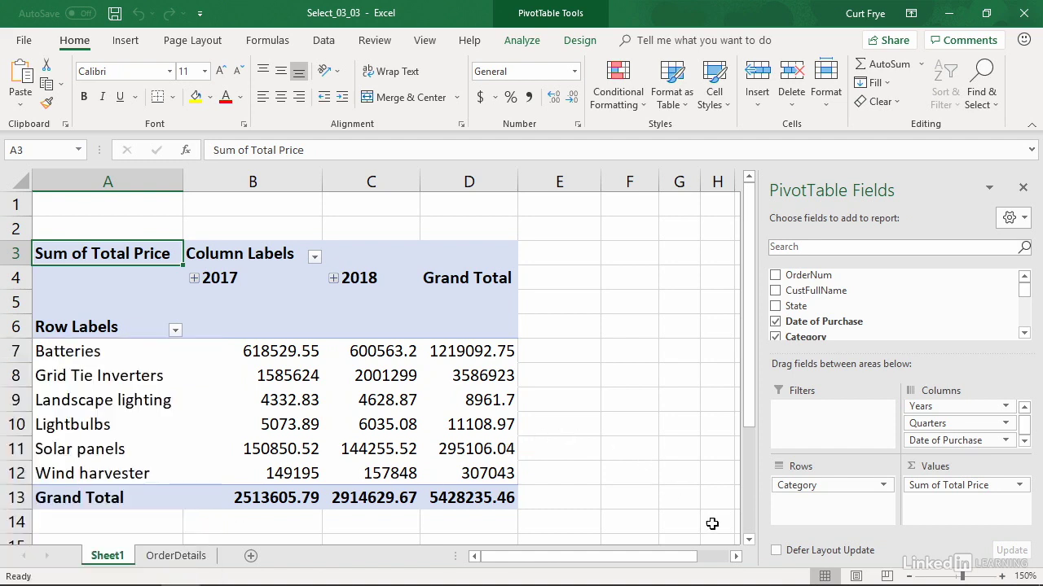
# Filter the PivotTable's Row Labels to exclude the Batteries category, and undo that filter
pyautogui.click(750, 540)
pyautogui.click(749, 540)
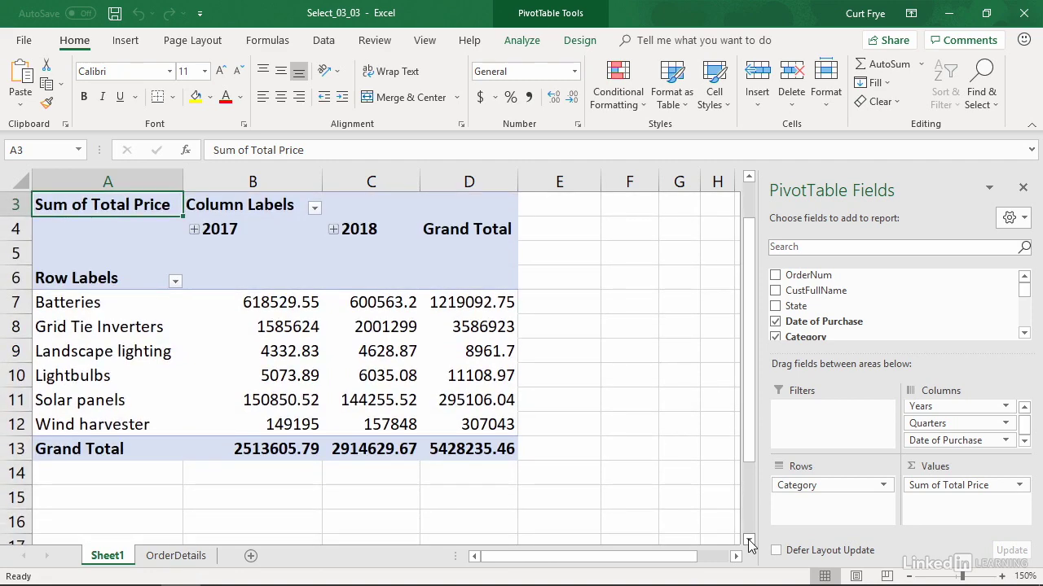
pyautogui.click(750, 540)
pyautogui.click(750, 540)
pyautogui.click(749, 540)
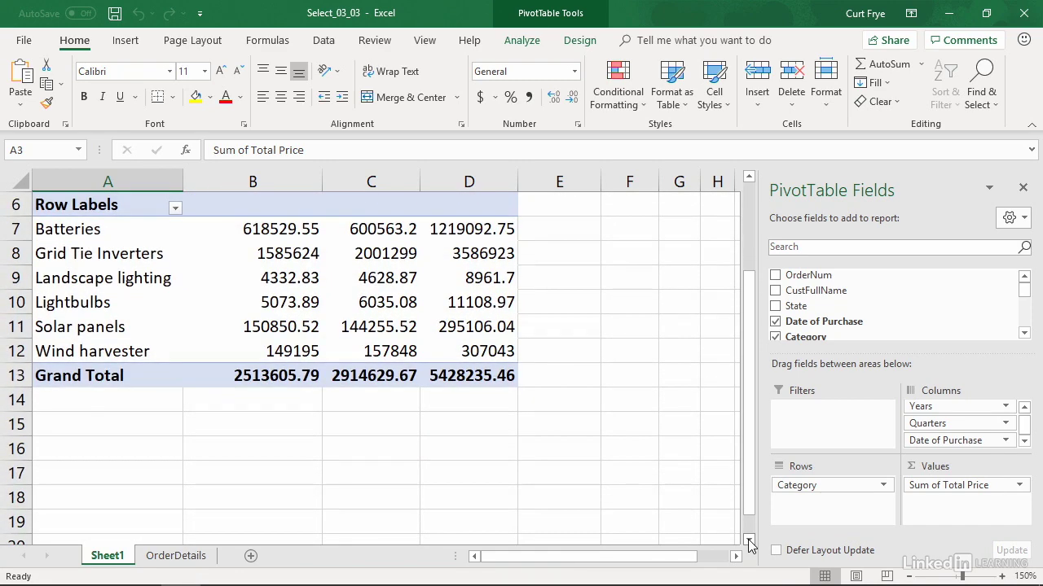
pyautogui.click(177, 210)
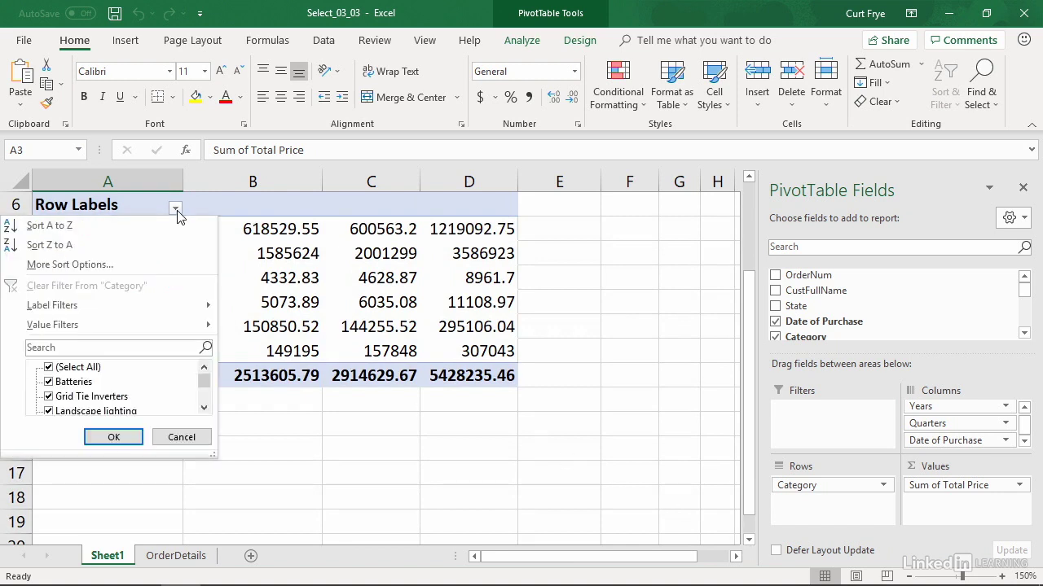
pyautogui.moveTo(214, 456); pyautogui.dragTo(216, 527)
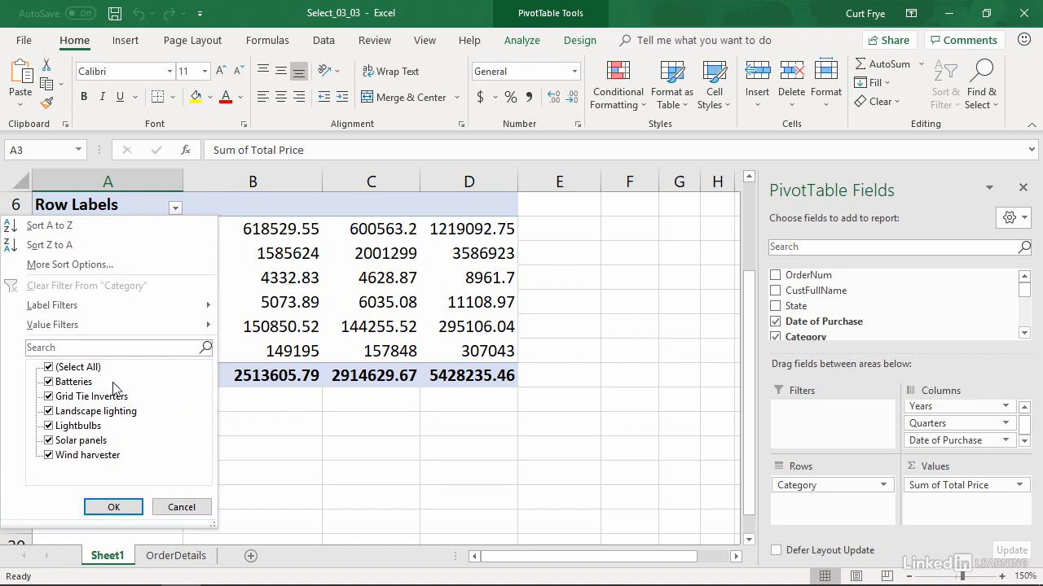
pyautogui.click(49, 382)
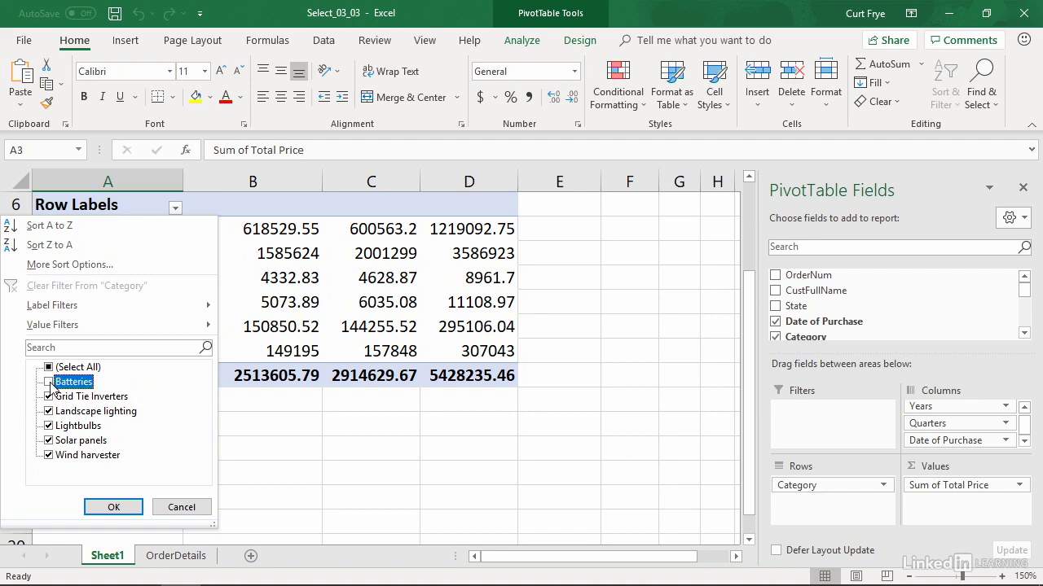
pyautogui.click(131, 504)
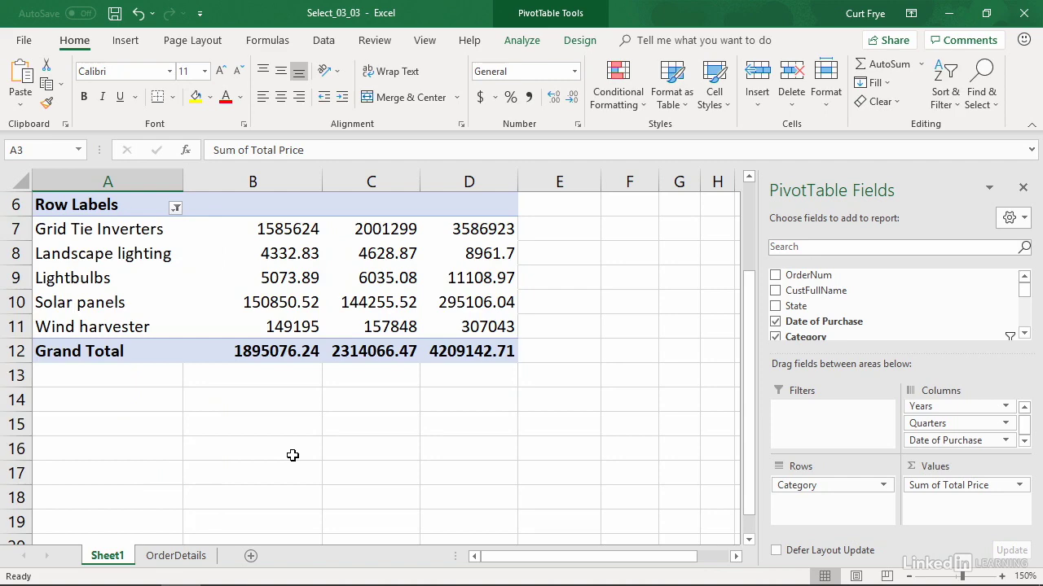
pyautogui.hotkey('ctrl', 'z')
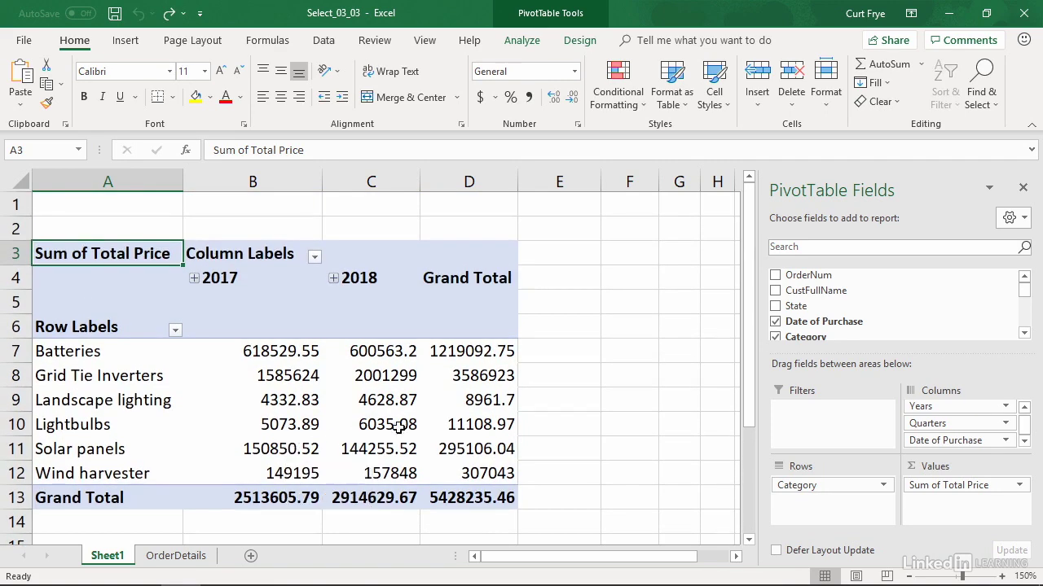
# Filter the Row Labels to show only Landscape lighting and Solar panels, and undo that filter
pyautogui.scroll(-1, 477, 419)
pyautogui.scroll(-1, 477, 419)
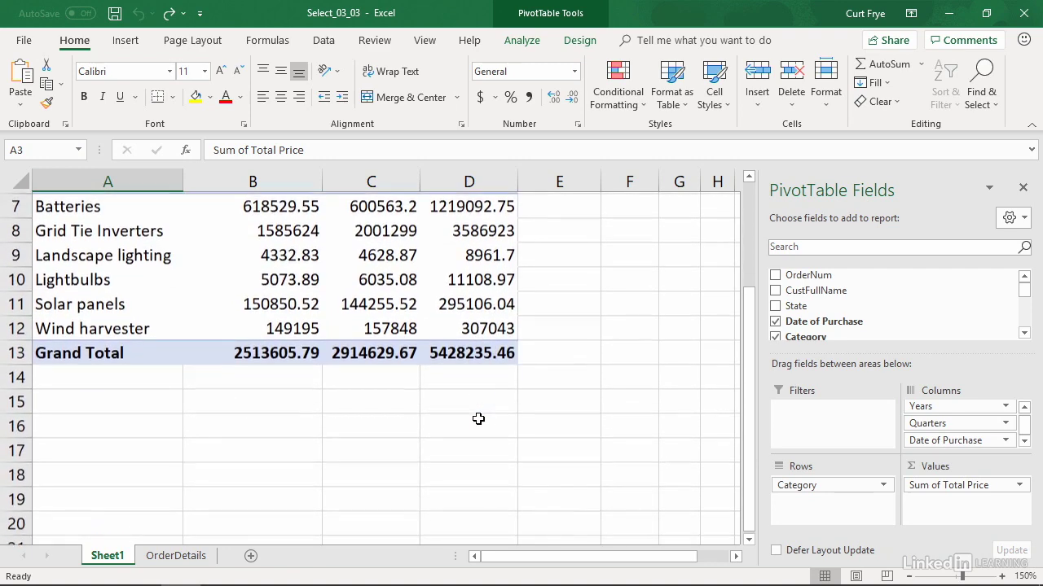
pyautogui.scroll(1, 477, 418)
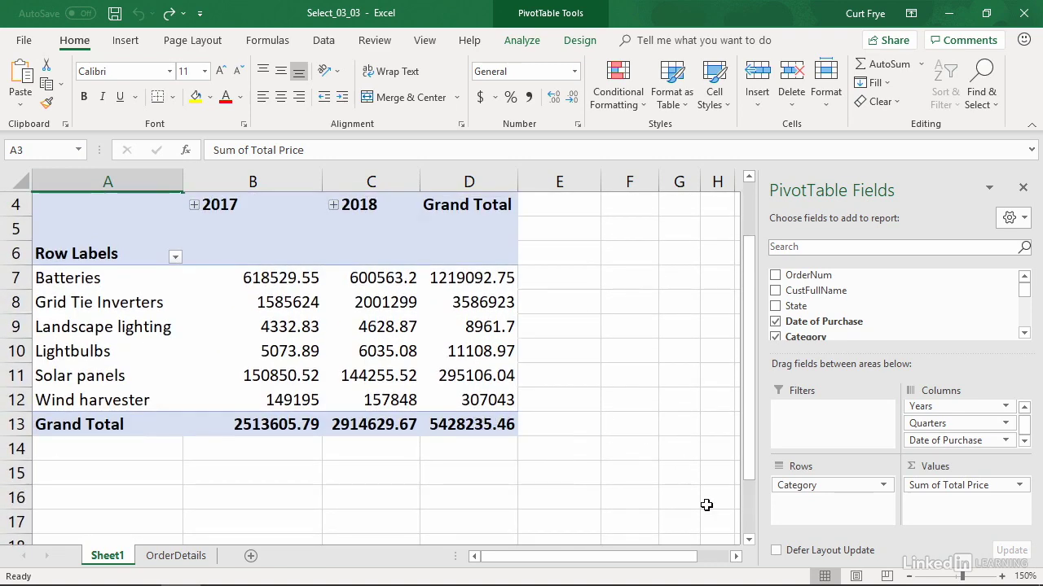
pyautogui.click(747, 539)
pyautogui.click(748, 539)
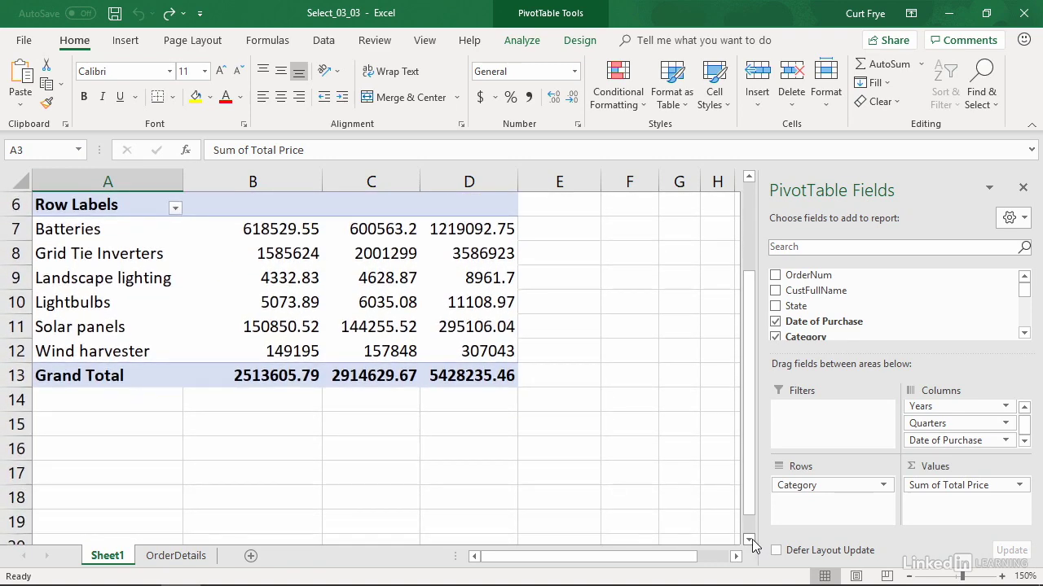
pyautogui.click(175, 208)
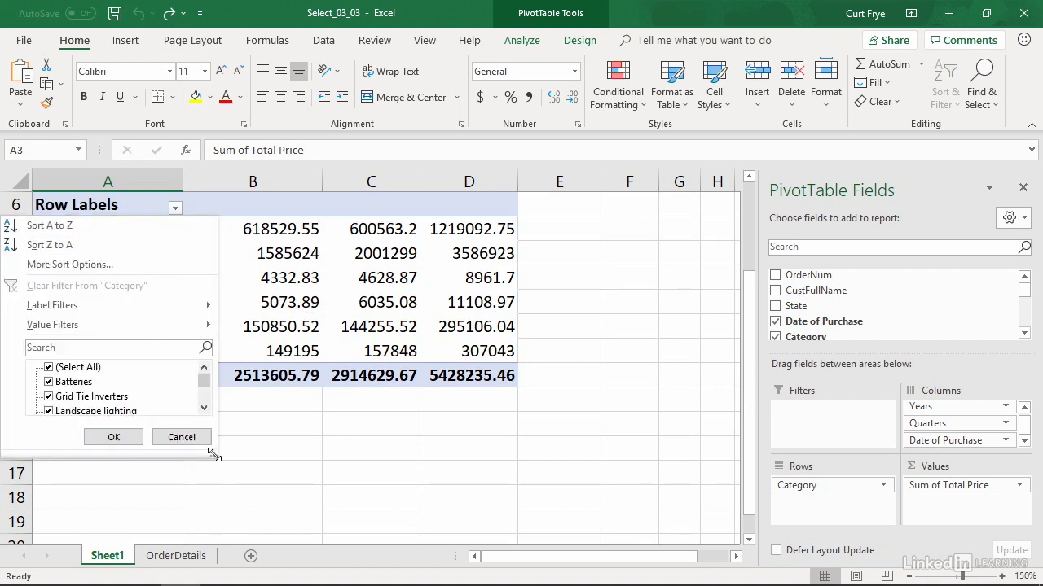
pyautogui.moveTo(213, 455); pyautogui.dragTo(220, 512)
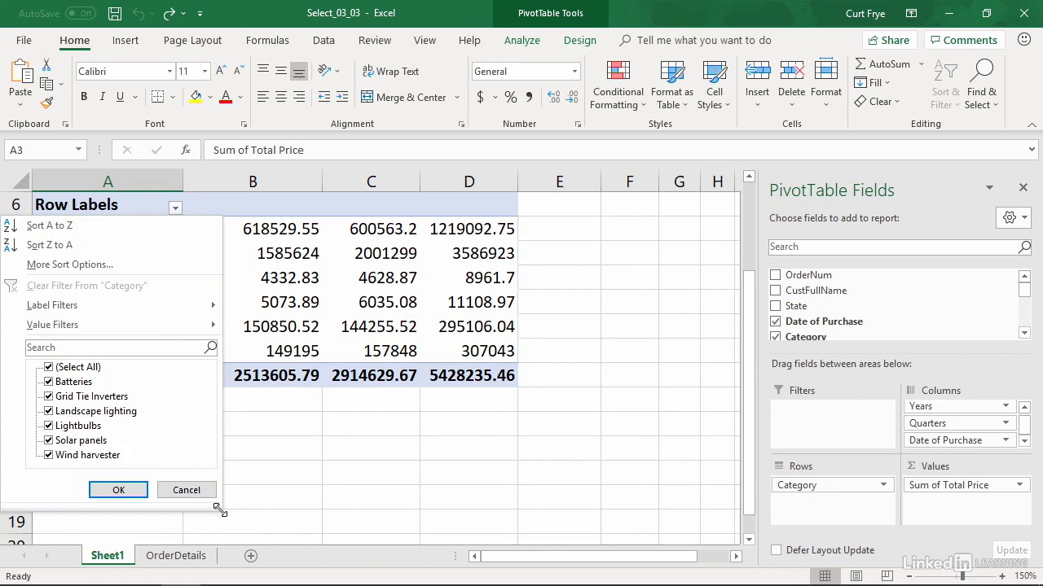
pyautogui.click(48, 368)
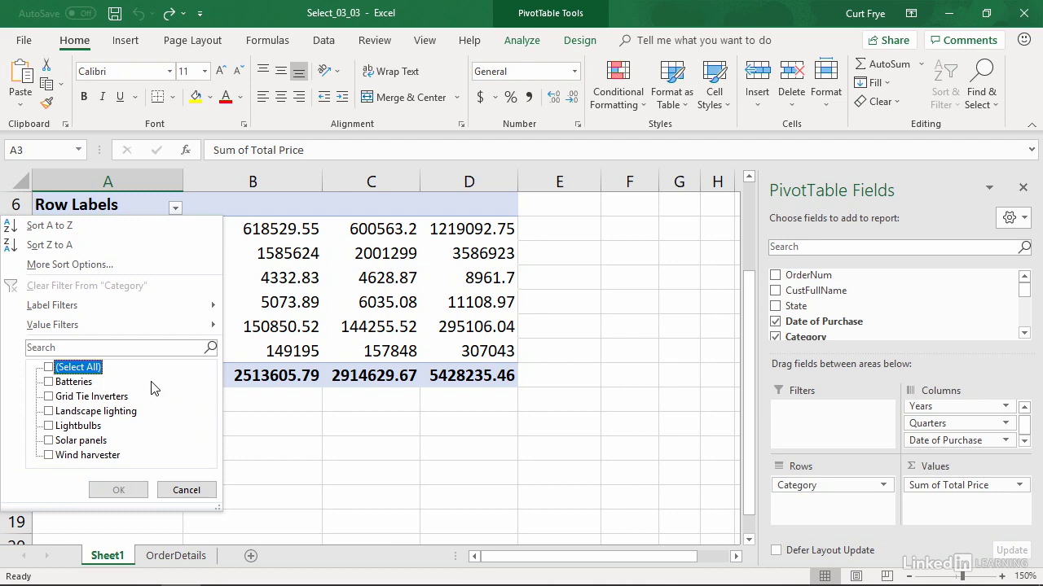
pyautogui.click(49, 441)
pyautogui.click(49, 411)
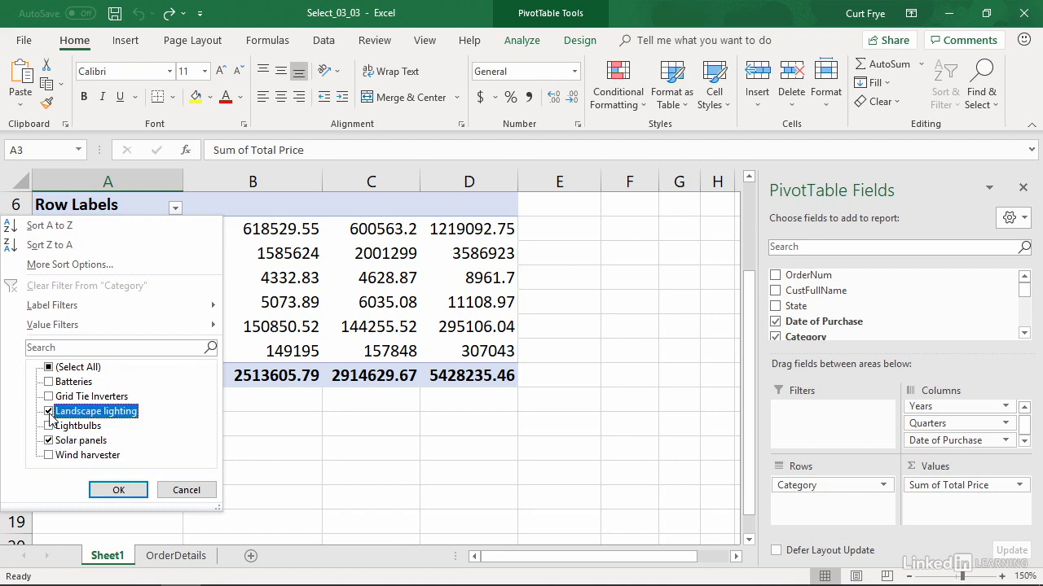
pyautogui.click(119, 490)
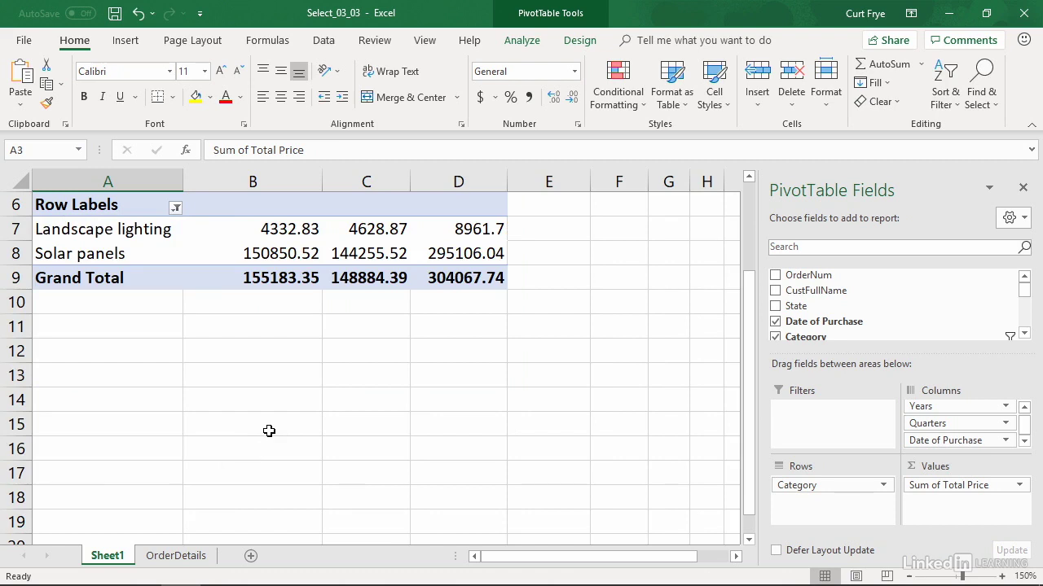
pyautogui.hotkey('ctrl', 'z')
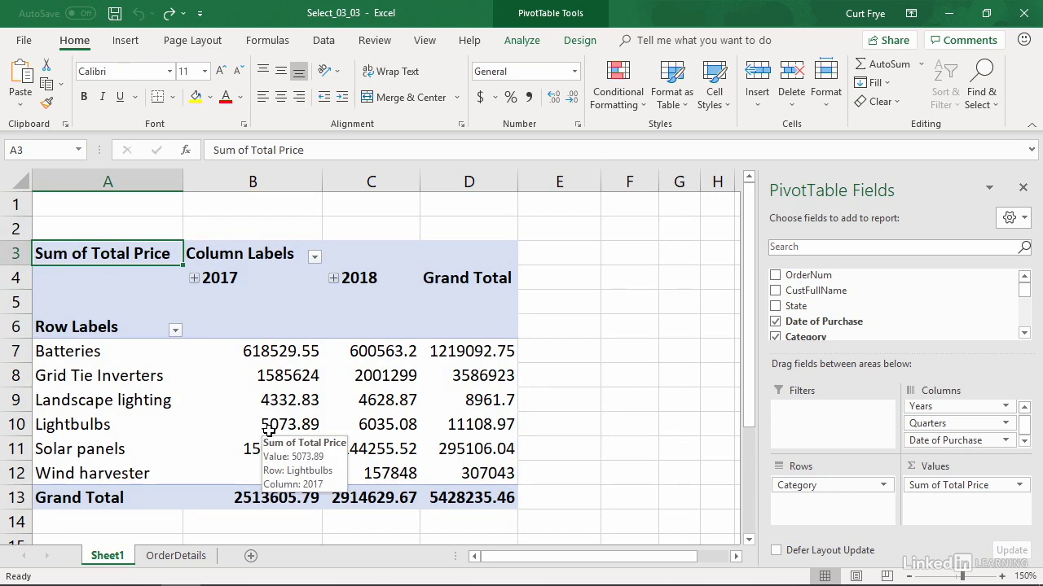
# Select only Batteries and Grid Tie Inverters in the Row Labels filter, restore the selection of all categories, and apply it
pyautogui.click(175, 331)
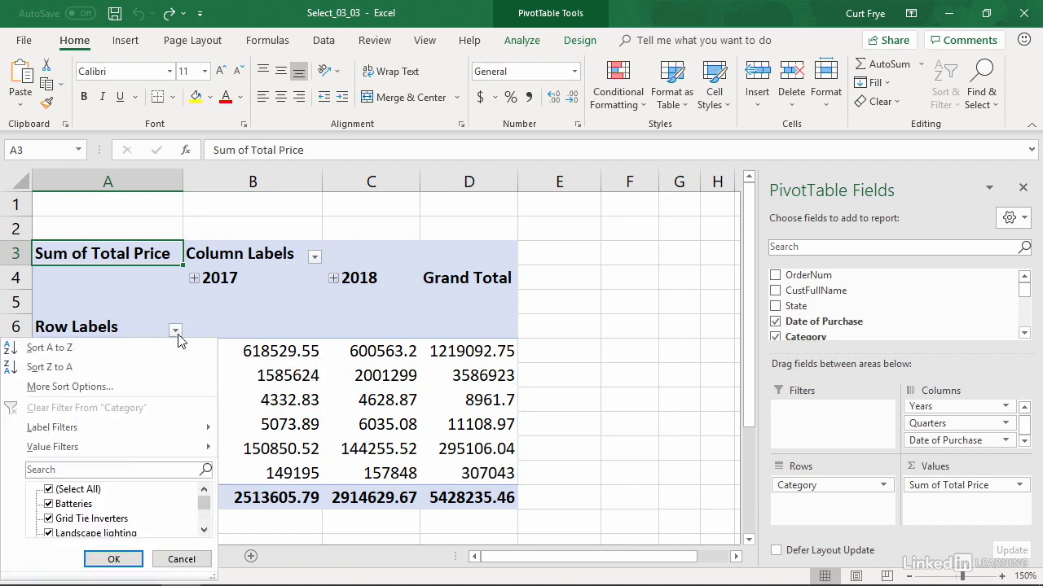
pyautogui.click(48, 489)
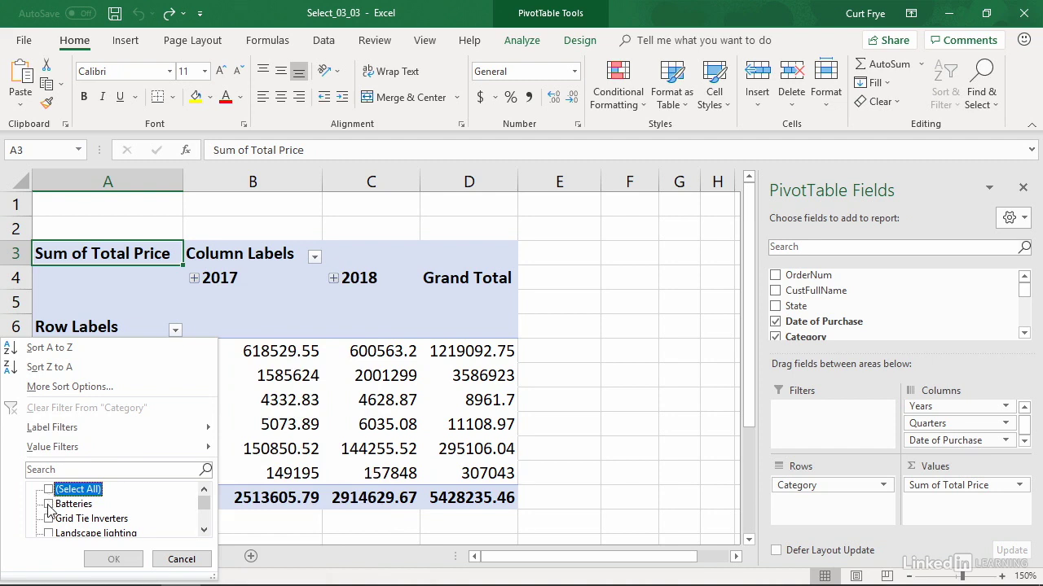
pyautogui.click(48, 504)
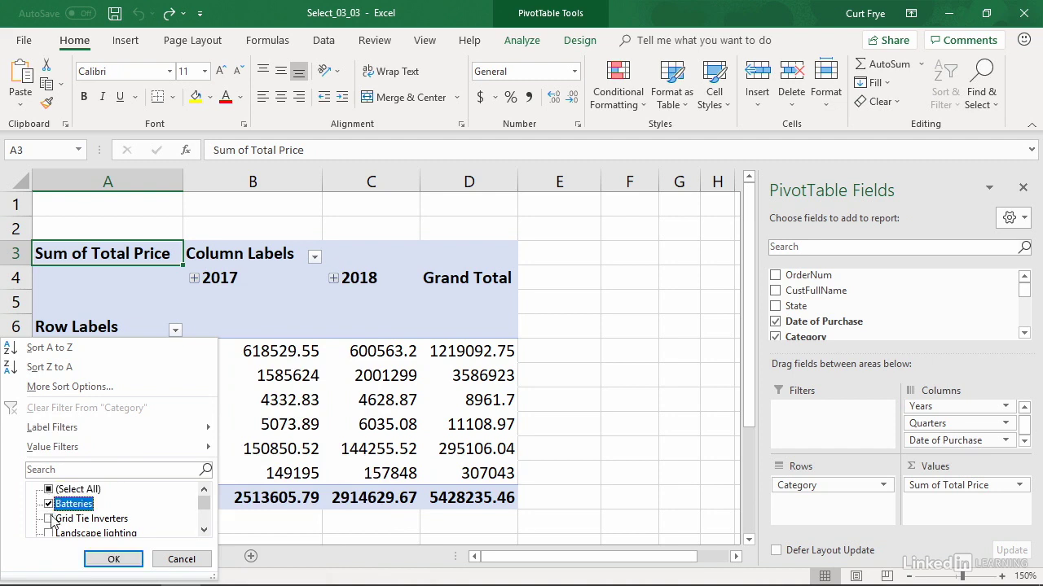
pyautogui.click(48, 519)
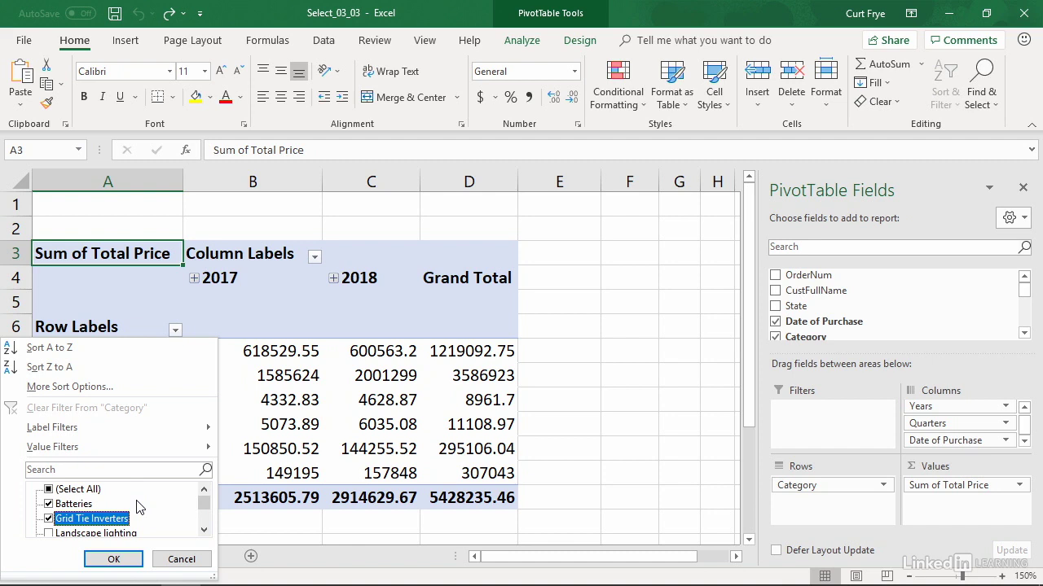
pyautogui.click(49, 490)
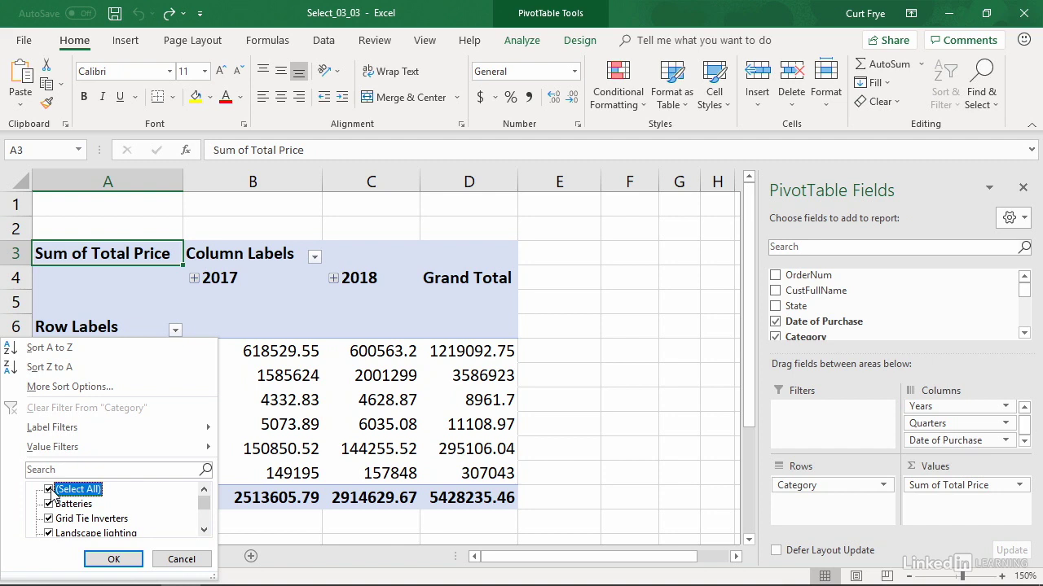
pyautogui.click(50, 491)
pyautogui.click(51, 490)
pyautogui.click(119, 559)
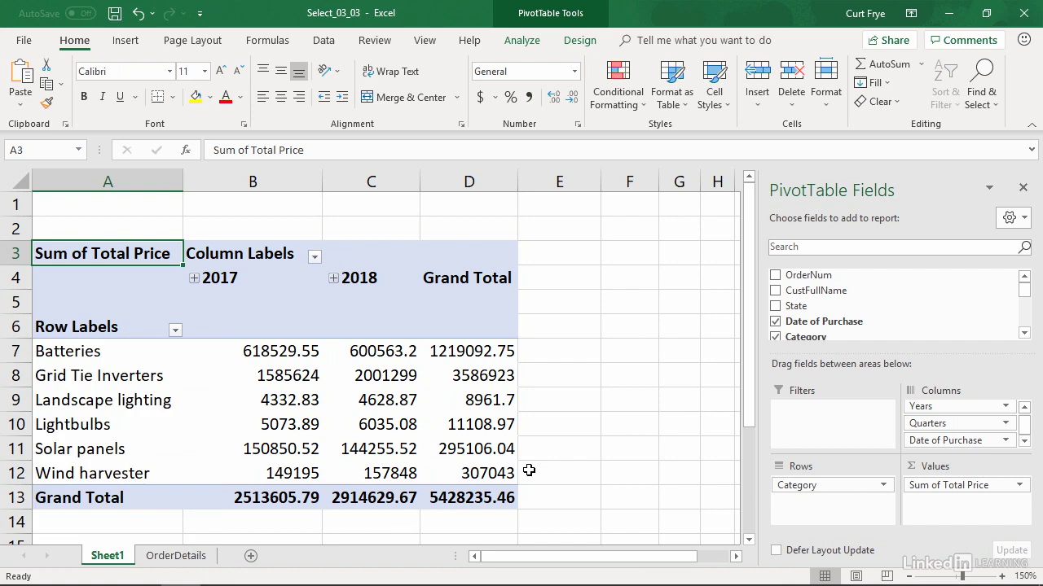
# Filter the PivotTable's Row Labels to show only Batteries and Grid Tie Inverters
pyautogui.click(175, 330)
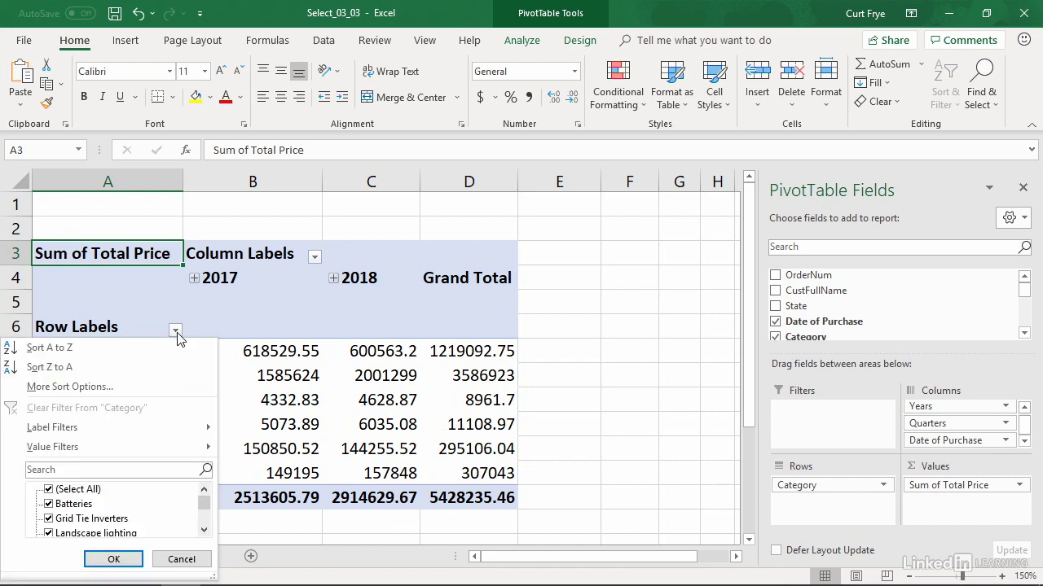
pyautogui.click(49, 489)
pyautogui.click(49, 505)
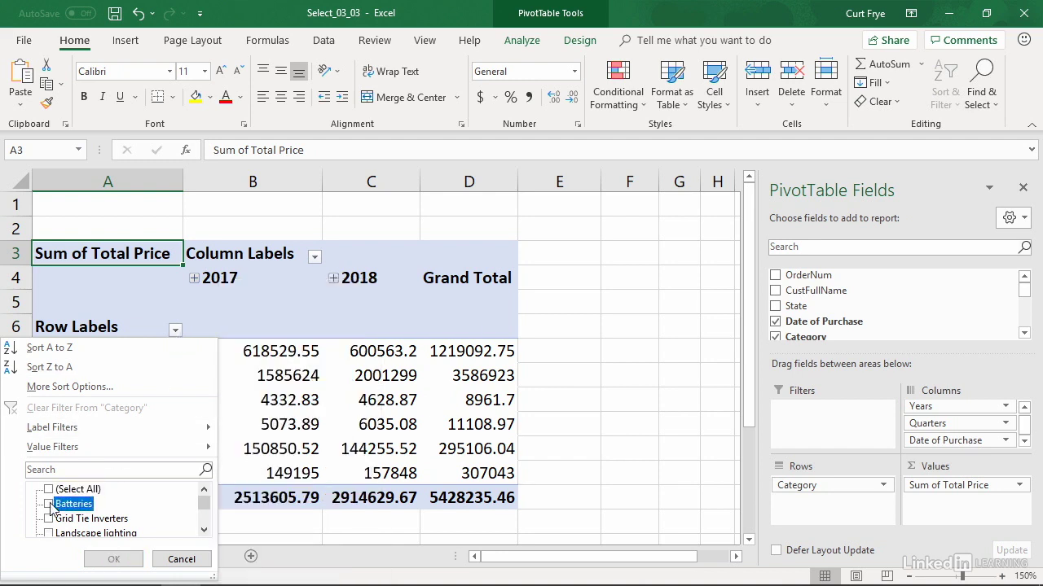
pyautogui.click(49, 518)
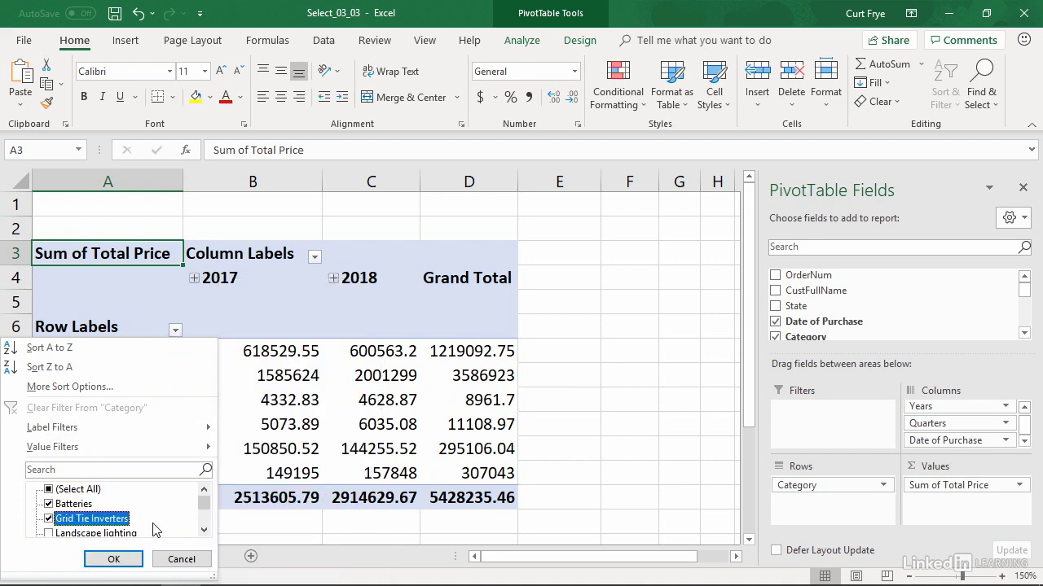
pyautogui.click(121, 560)
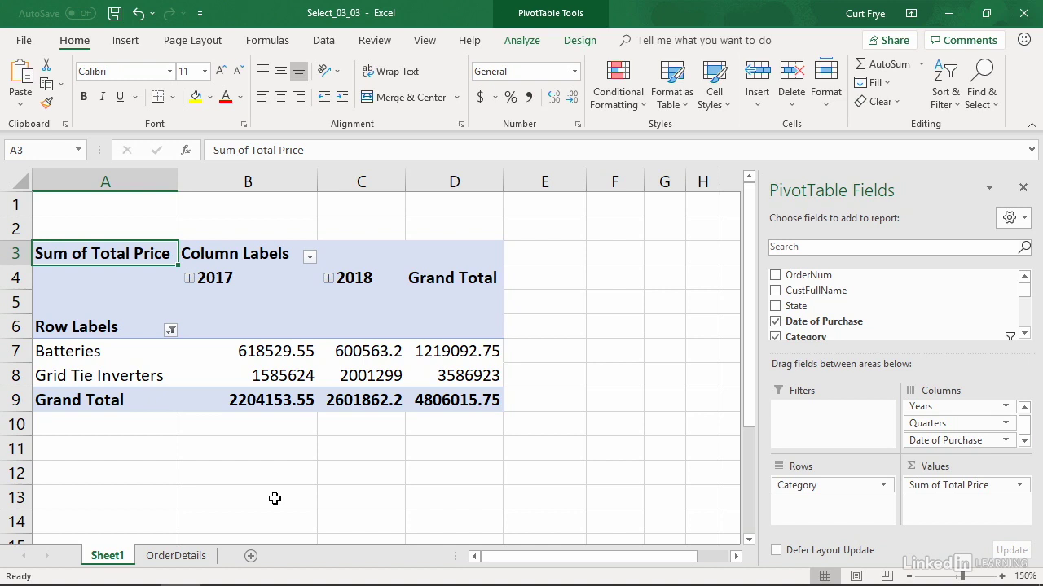
# Filter the Years field in the Column Labels to show only 2018
pyautogui.click(309, 259)
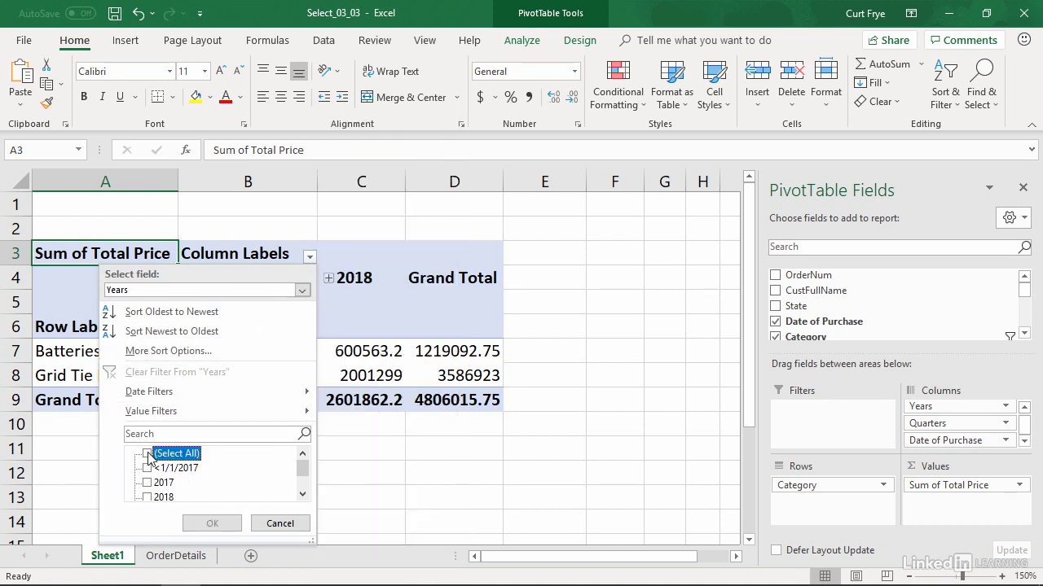
pyautogui.click(147, 497)
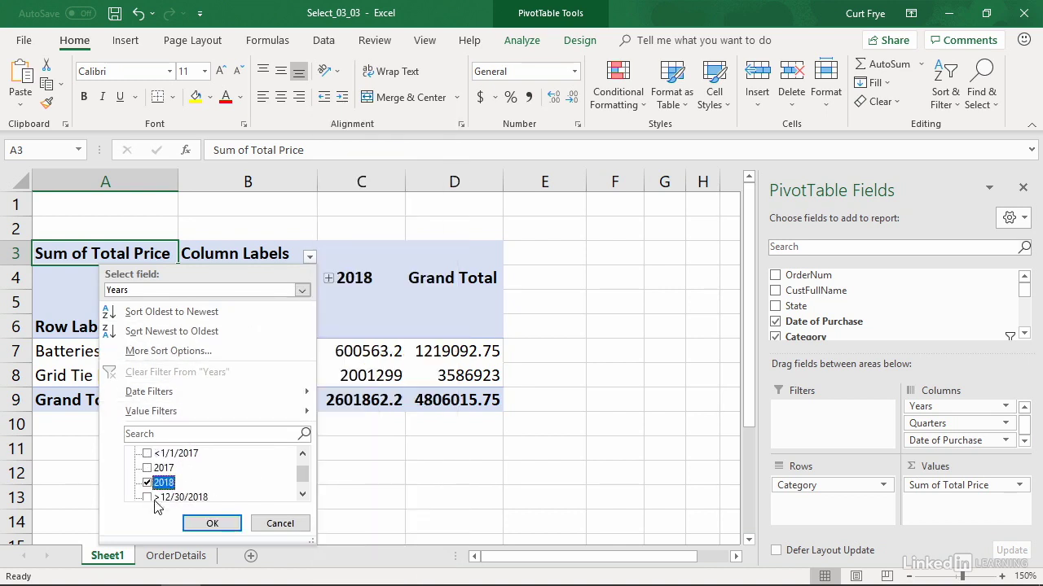
pyautogui.click(212, 525)
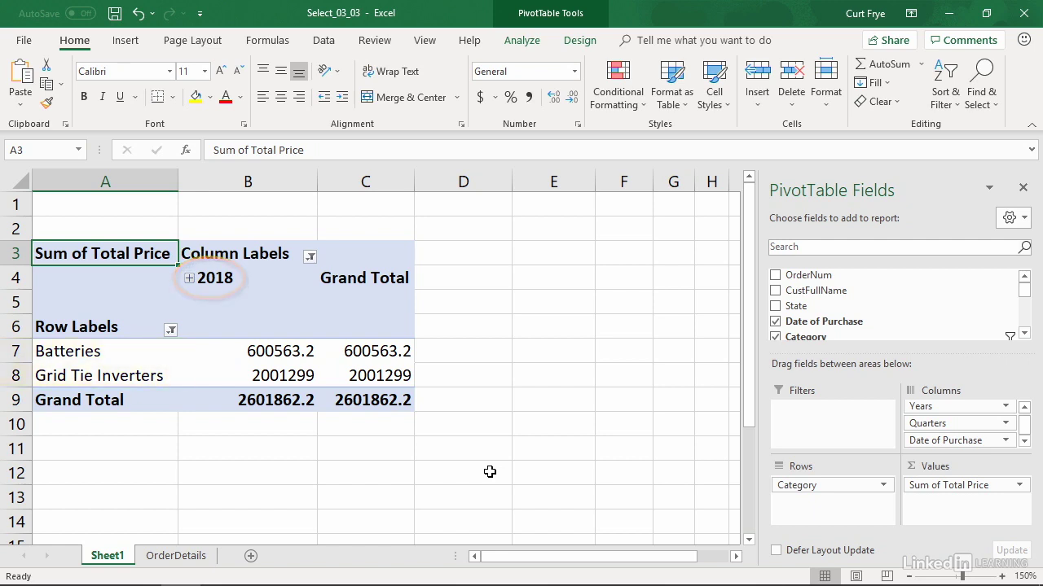
# Undo the 2018 column filter and the Batteries and Grid Tie Inverters row filter
pyautogui.hotkey('ctrl', 'z')
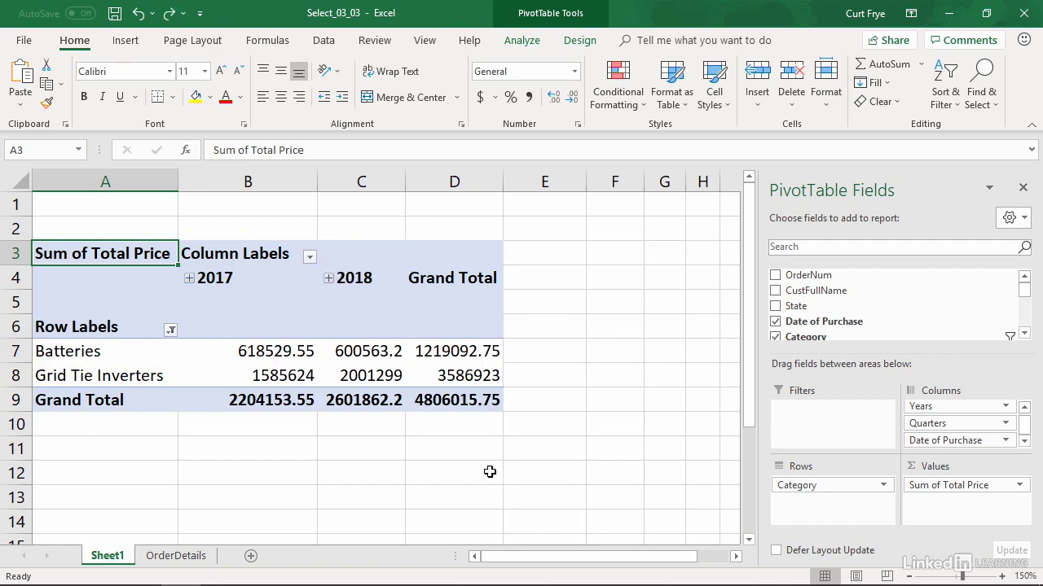
pyautogui.hotkey('ctrl', 'z')
pyautogui.moveTo(489, 473)
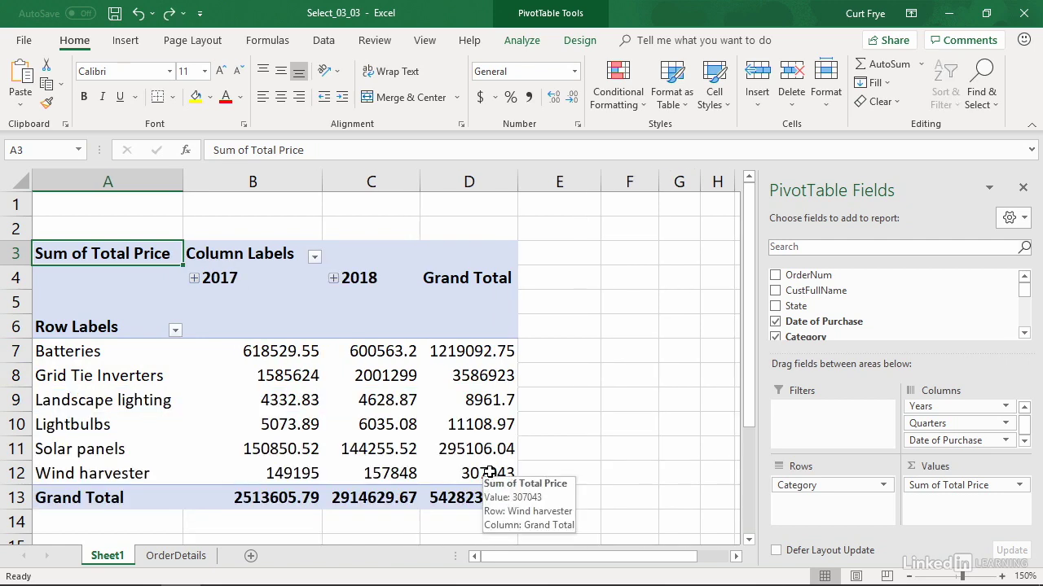